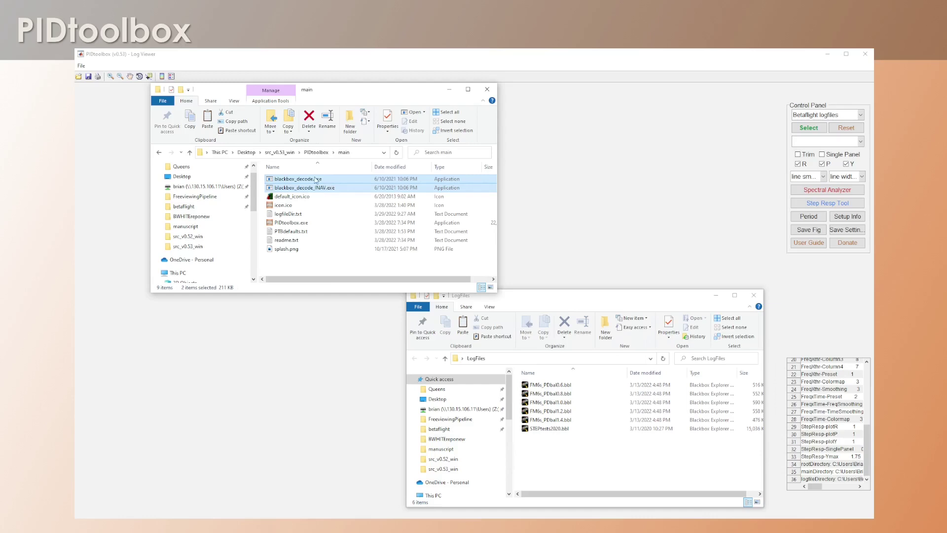
Clear the Explorer windows aside and load FM6s_PDbal0.8.bbl from Desktop > LogFiles.
{"action": "left_click", "coordinate": [449, 90]}
{"action": "left_click_drag", "start_coordinate": [601, 303], "coordinate": [462, 211]}
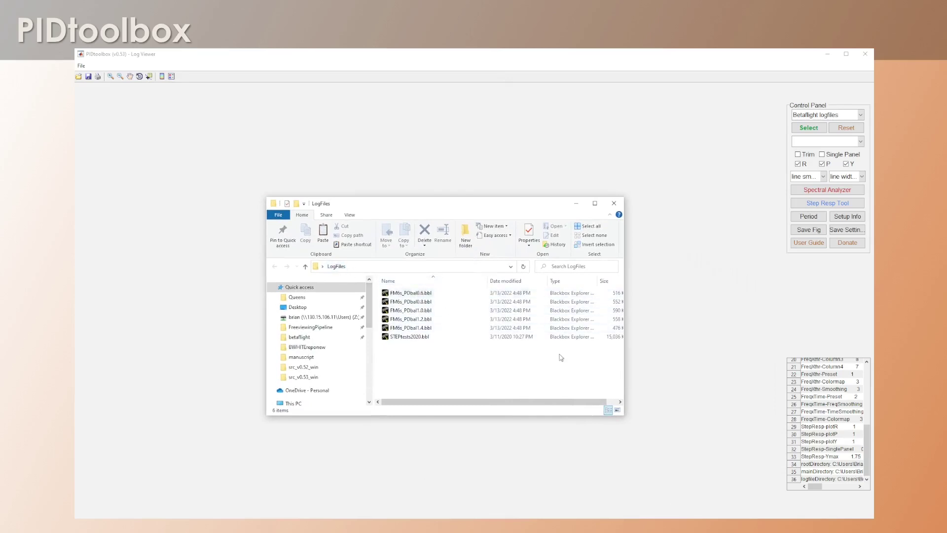
{"action": "left_click", "coordinate": [812, 128]}
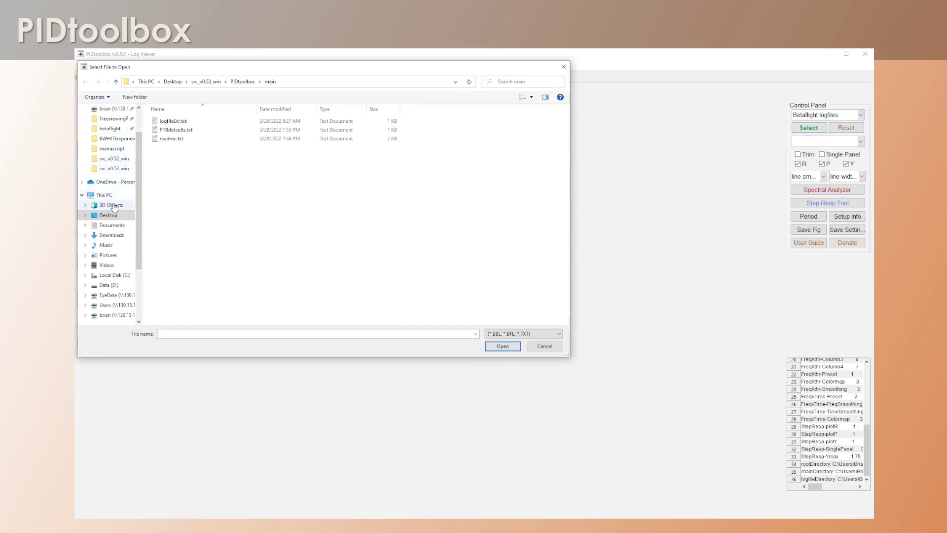
{"action": "left_click", "coordinate": [109, 216]}
{"action": "double_click", "coordinate": [222, 169]}
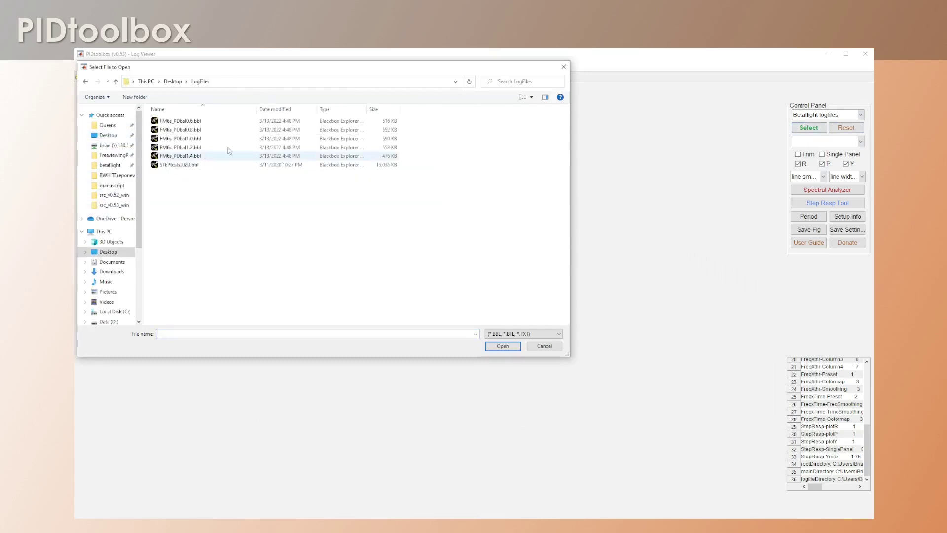
{"action": "double_click", "coordinate": [192, 130]}
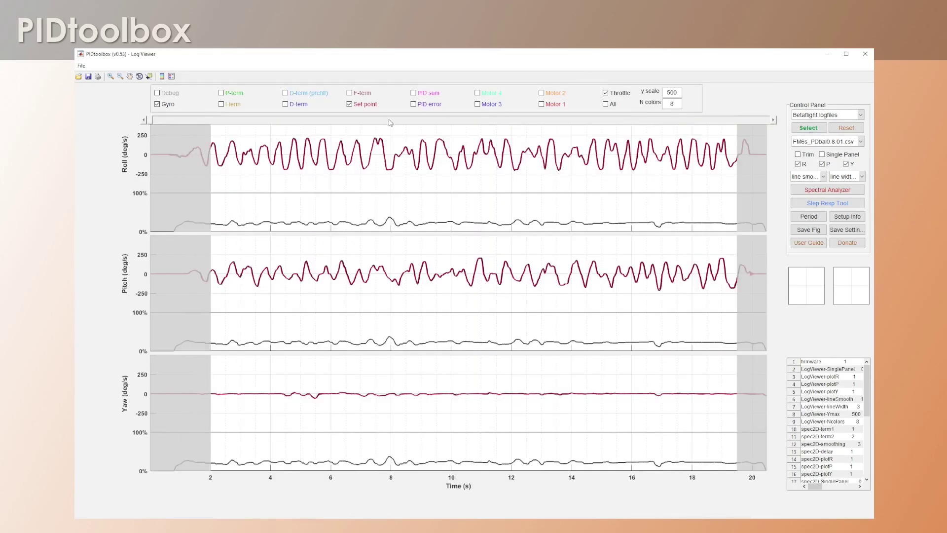
Place a time marker on the roll, pitch and yaw traces, then restore the LogFiles folder.
{"action": "left_click", "coordinate": [391, 122]}
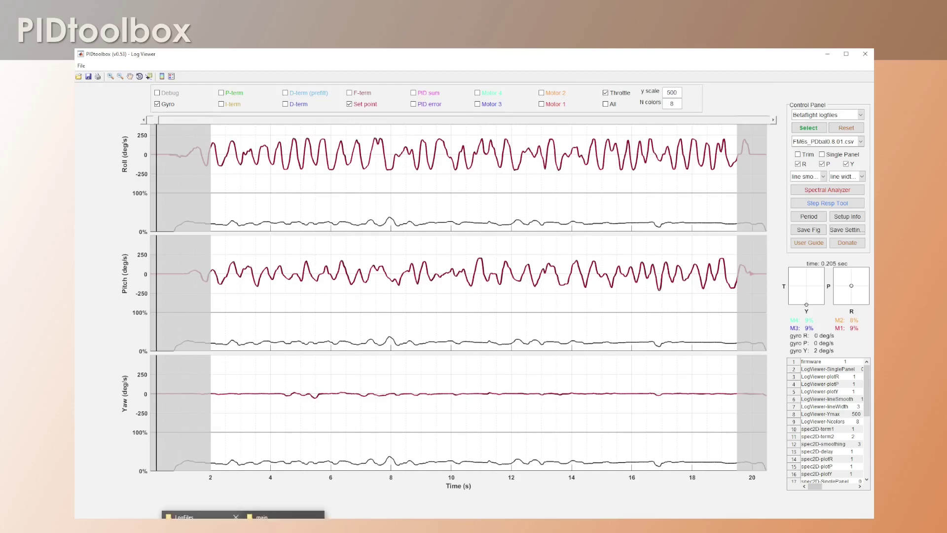
{"action": "left_click", "coordinate": [189, 517]}
{"action": "left_click", "coordinate": [421, 302]}
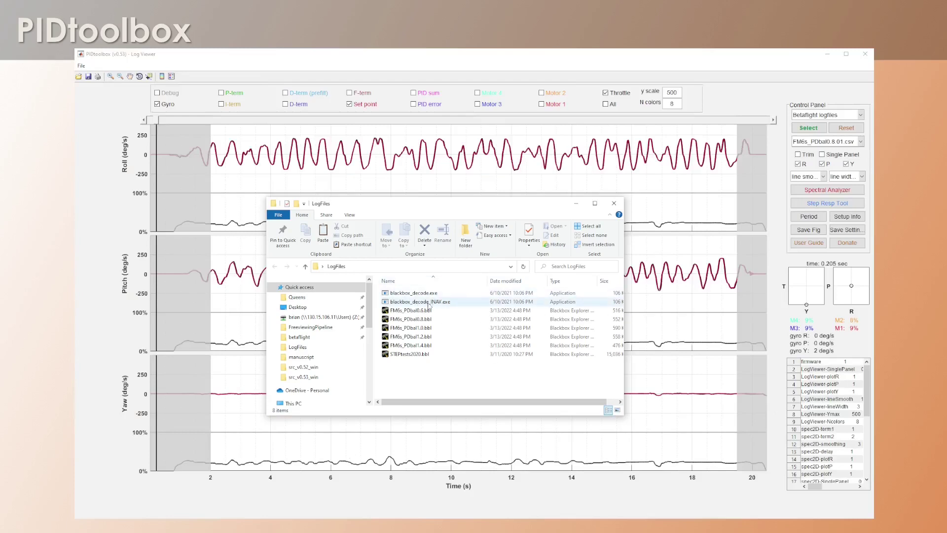